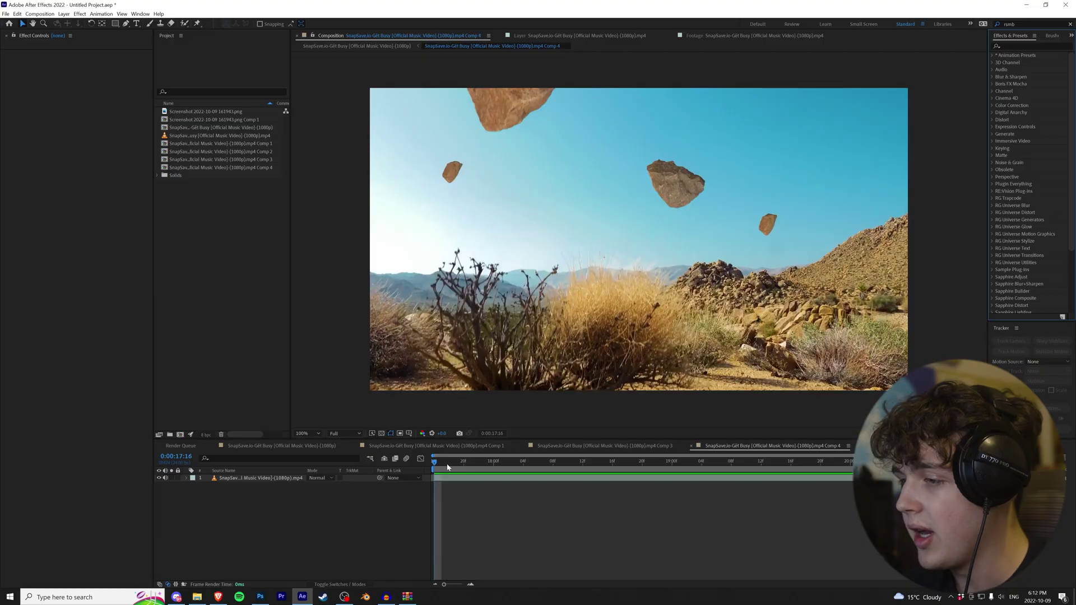
Create a solid named ELEMENT and apply the Video Copilot Element effect to it
right_click(248, 498)
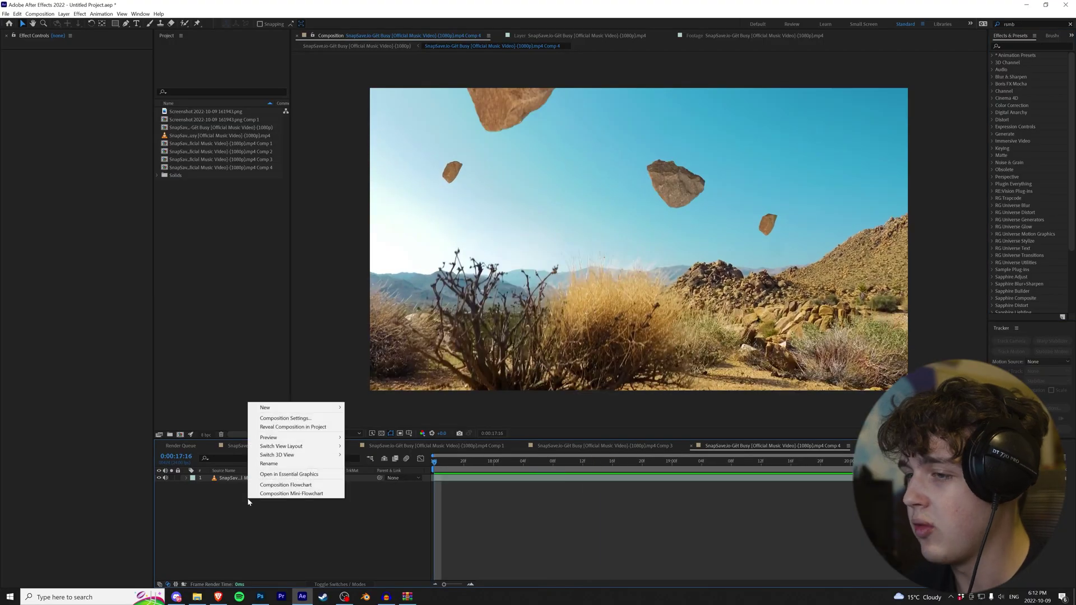
mouse_move(269, 407)
left_click(374, 429)
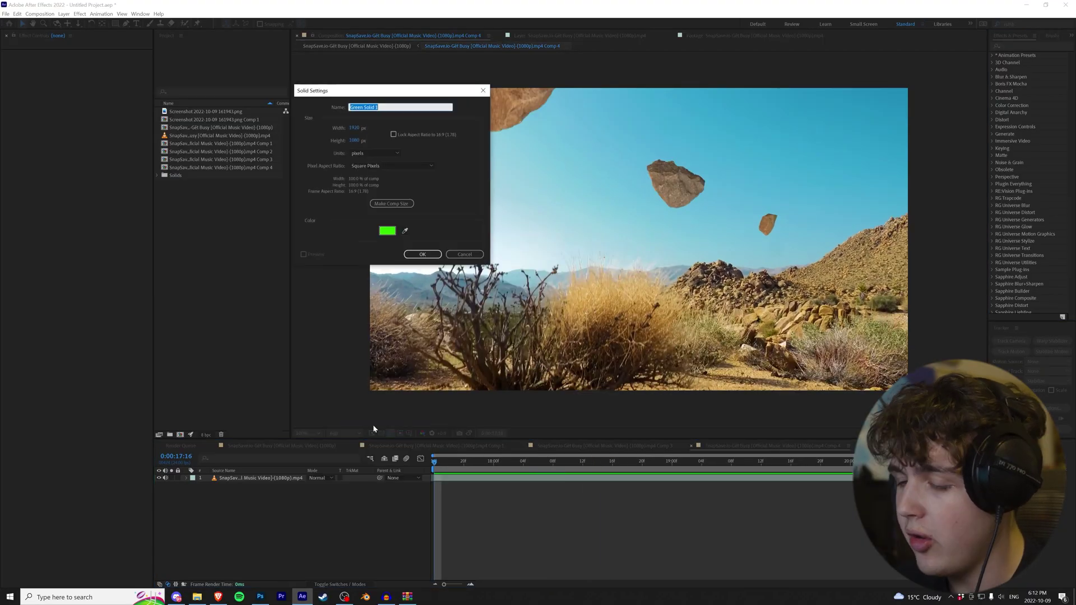
key("Return")
left_click(1014, 47)
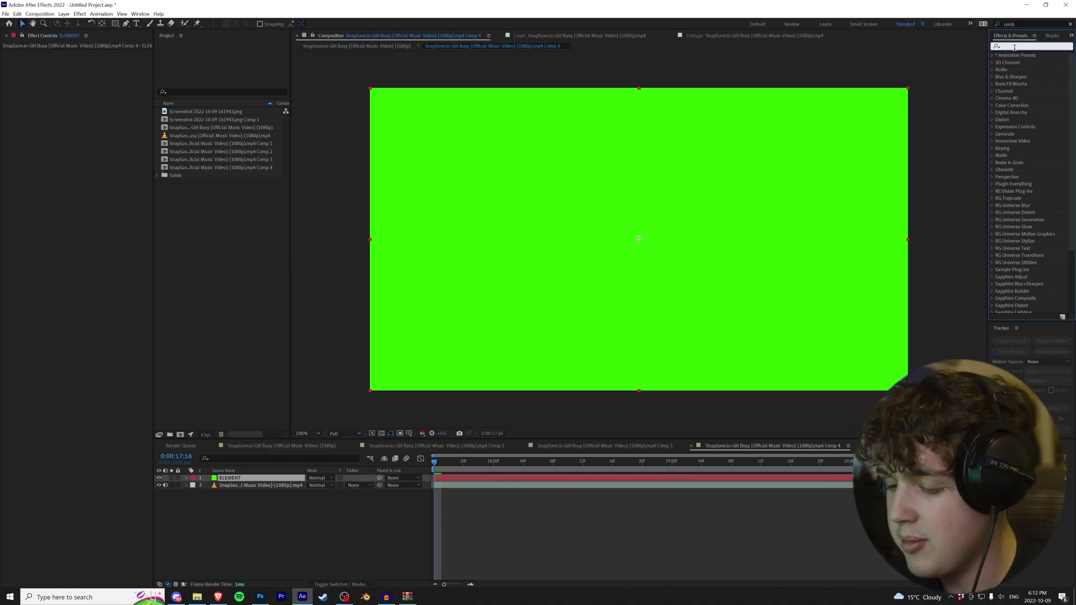
type("elem")
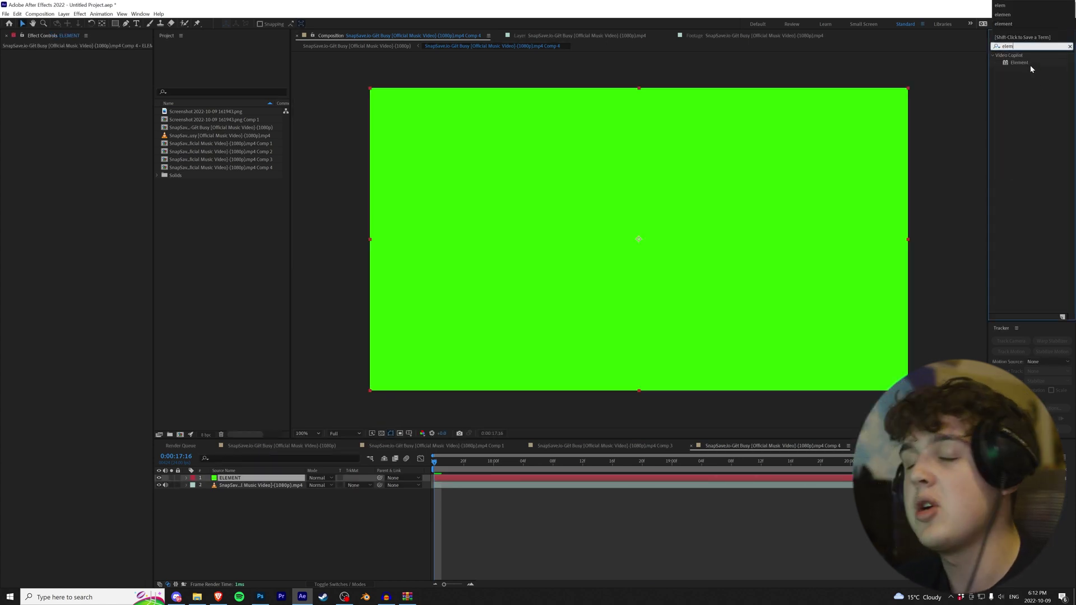
left_click_drag(1028, 65, 261, 483)
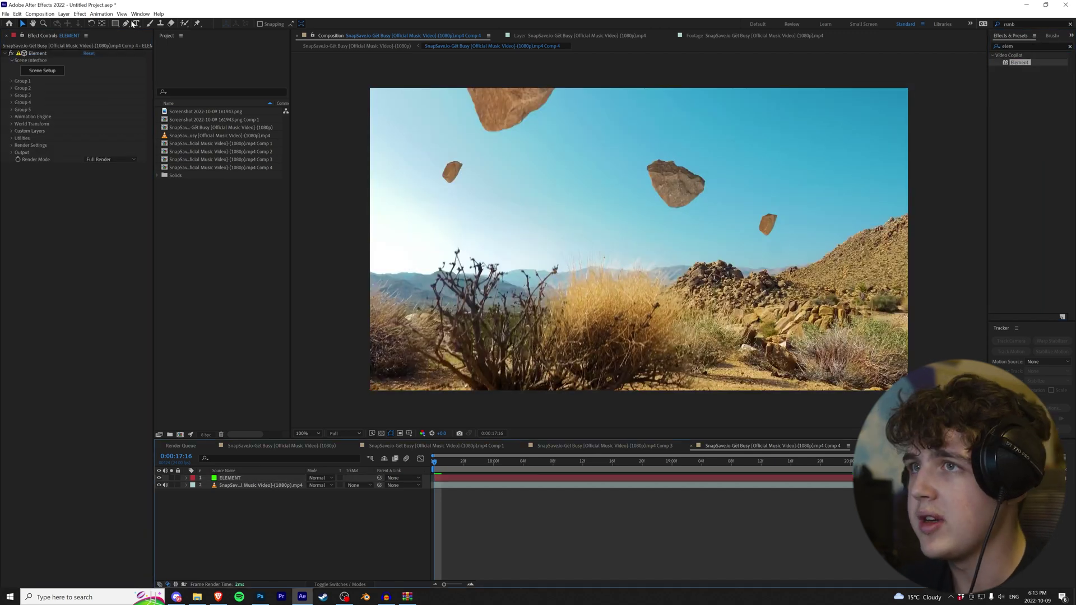
Add a YEAT text layer in the composition with the Type tool
key("ctrl+t")
left_click(603, 225)
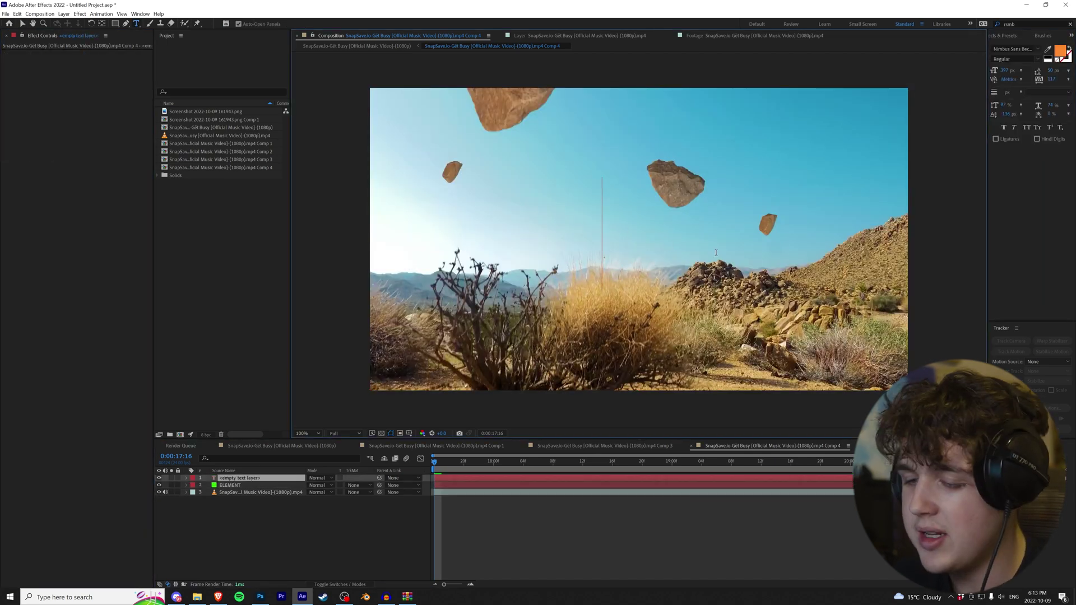
type("YEAT")
key("ctrl+a")
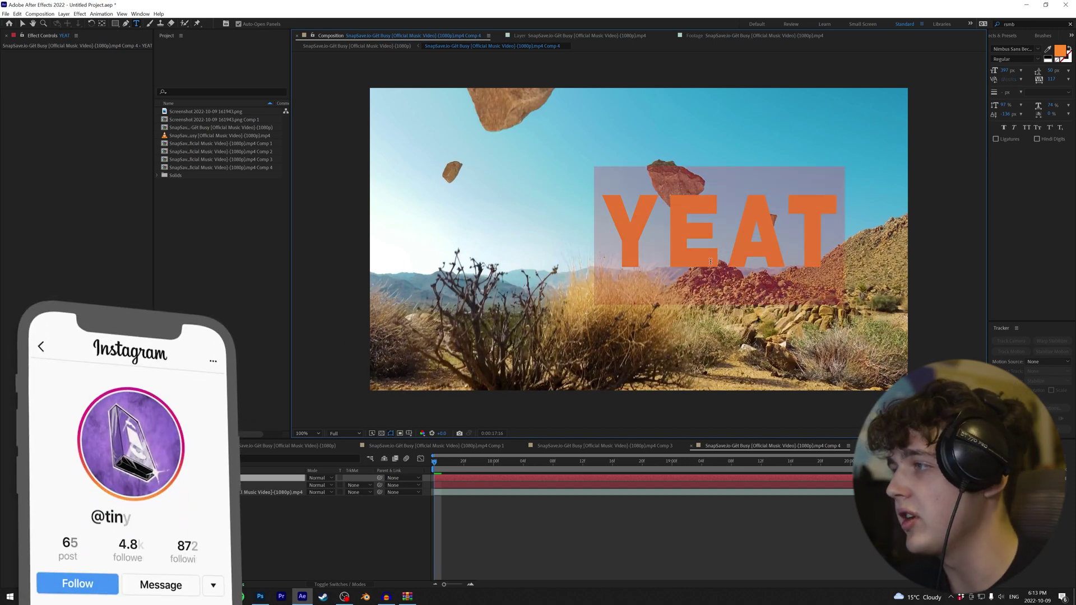
left_click(22, 24)
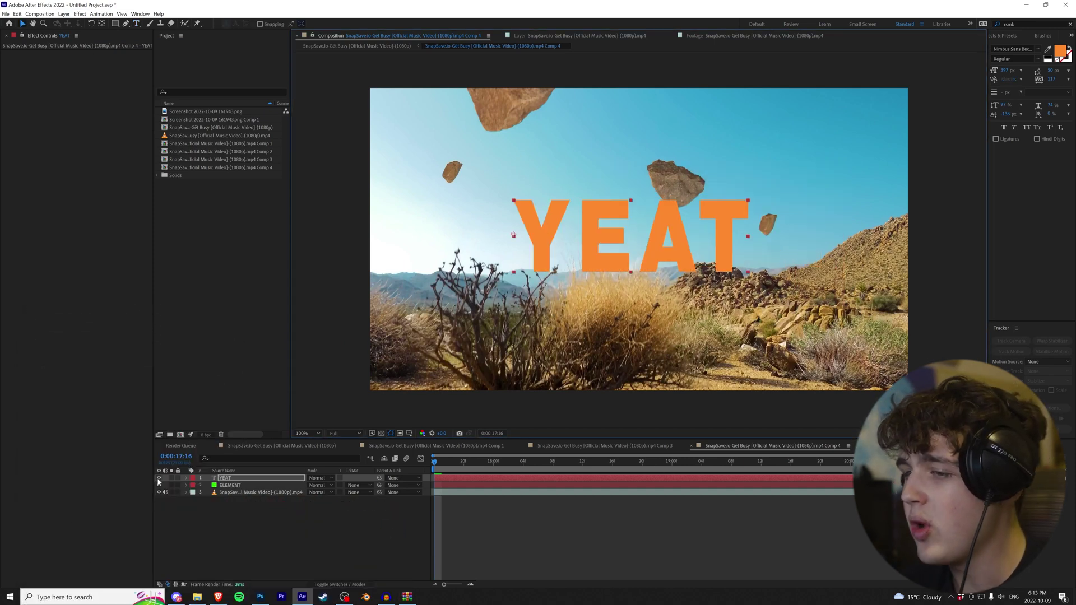
Hide the YEAT layer and set Element's Custom Text Path Layer 1 to 1. YEAT
left_click(159, 479)
left_click(235, 485)
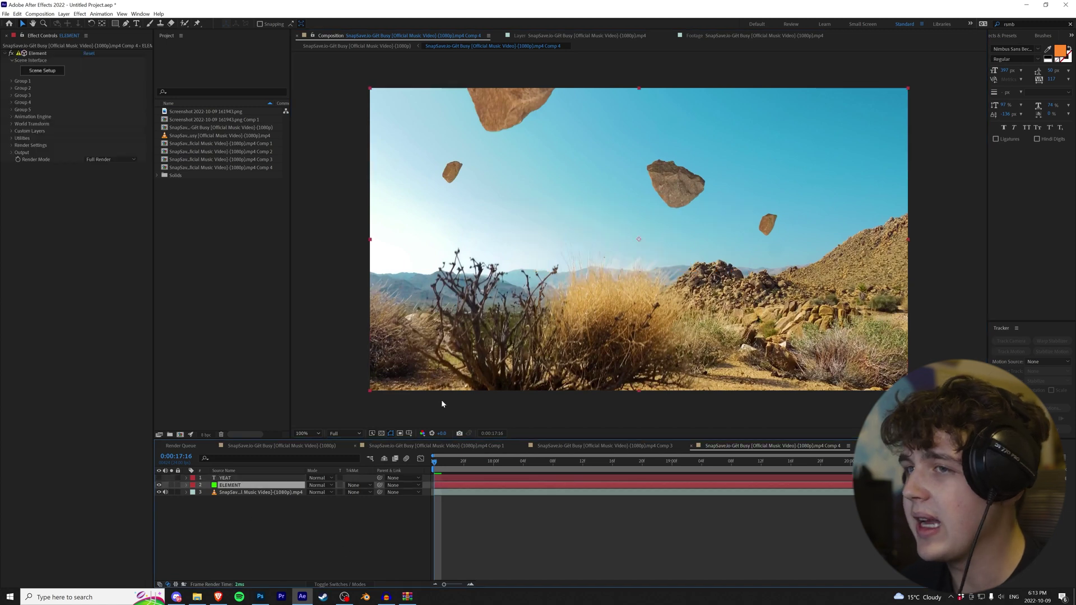
left_click(11, 131)
left_click(19, 138)
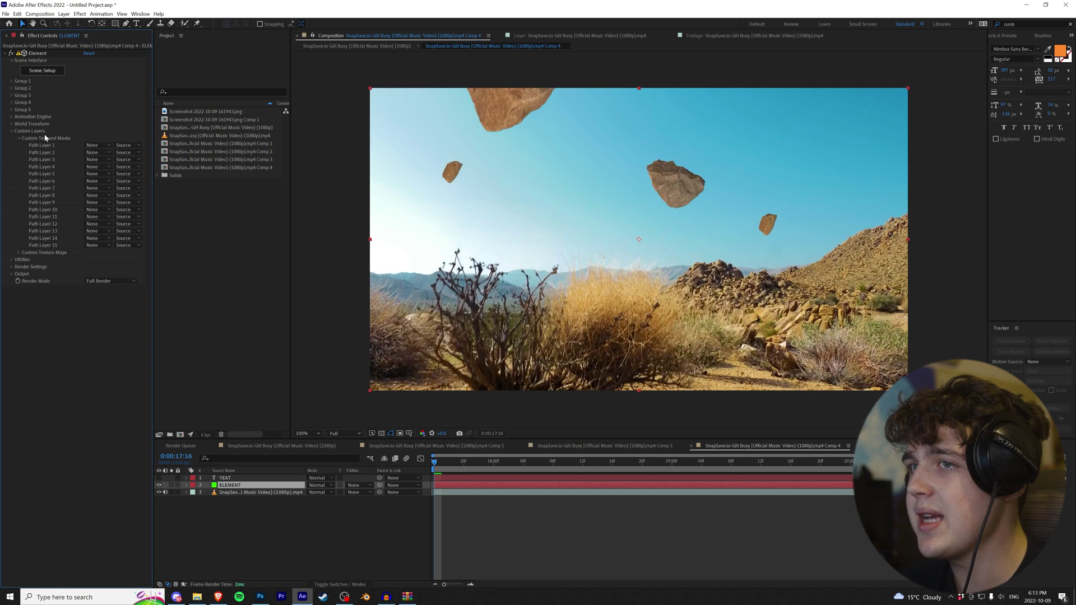
left_click(96, 147)
left_click(101, 162)
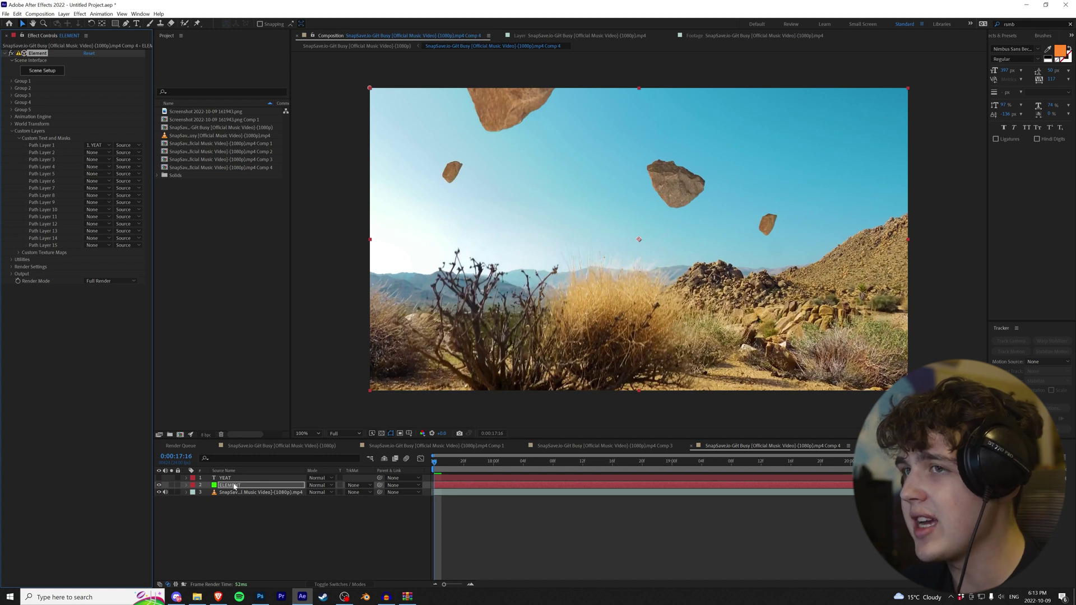
left_click(42, 73)
Extrude YEAT into 3D letters, deepen Bevel 1 extrusion to about 13, and apply the scene
left_click(150, 24)
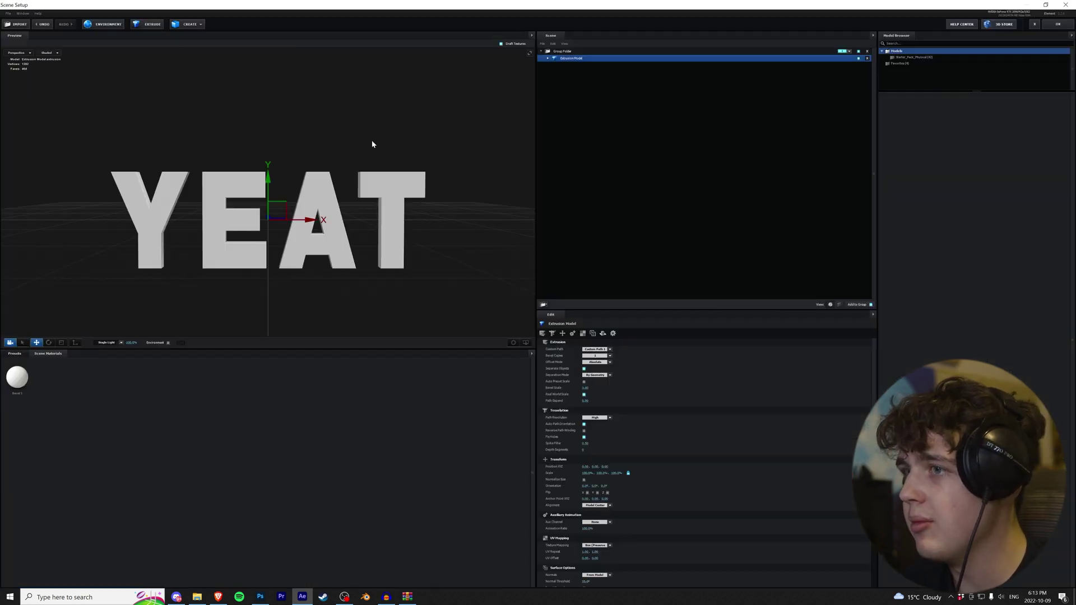
left_click_drag(410, 158, 378, 190)
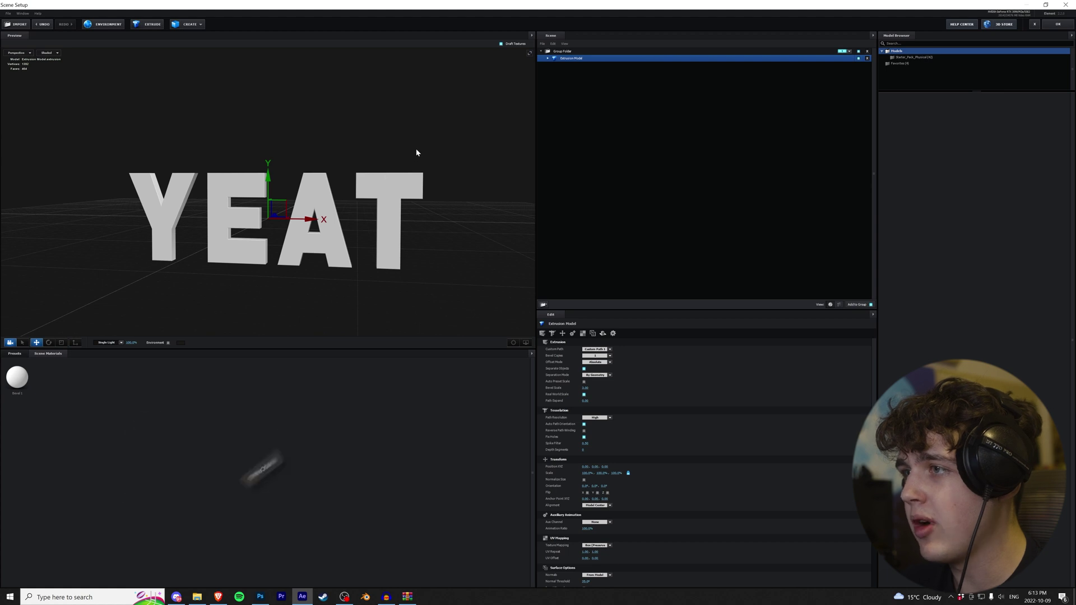
left_click_drag(418, 153, 650, 266)
left_click(547, 58)
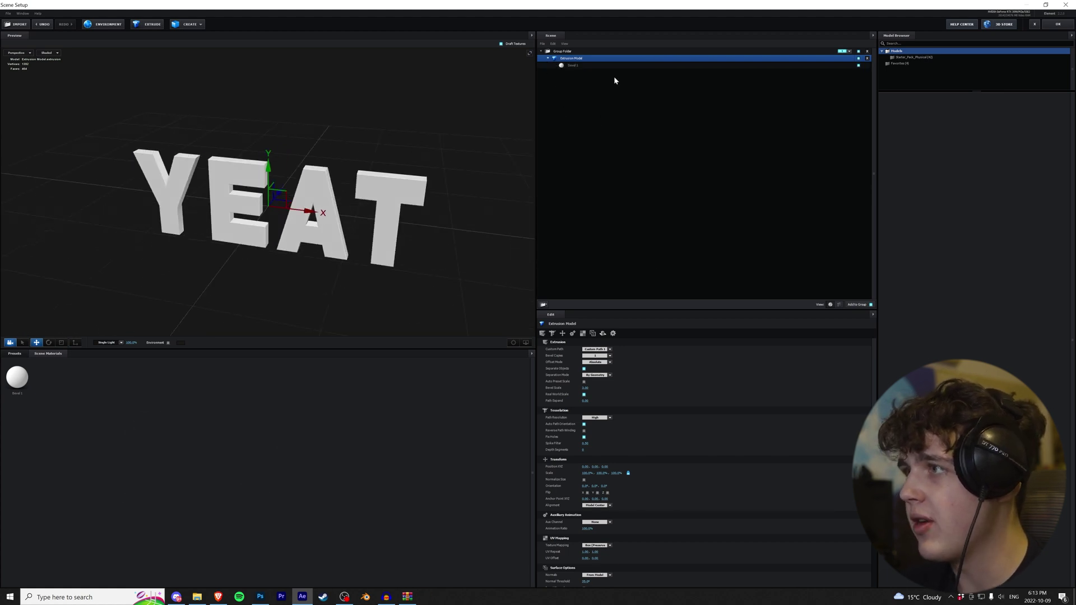
left_click(593, 66)
left_click_drag(585, 349, 589, 359)
left_click_drag(438, 221, 388, 200)
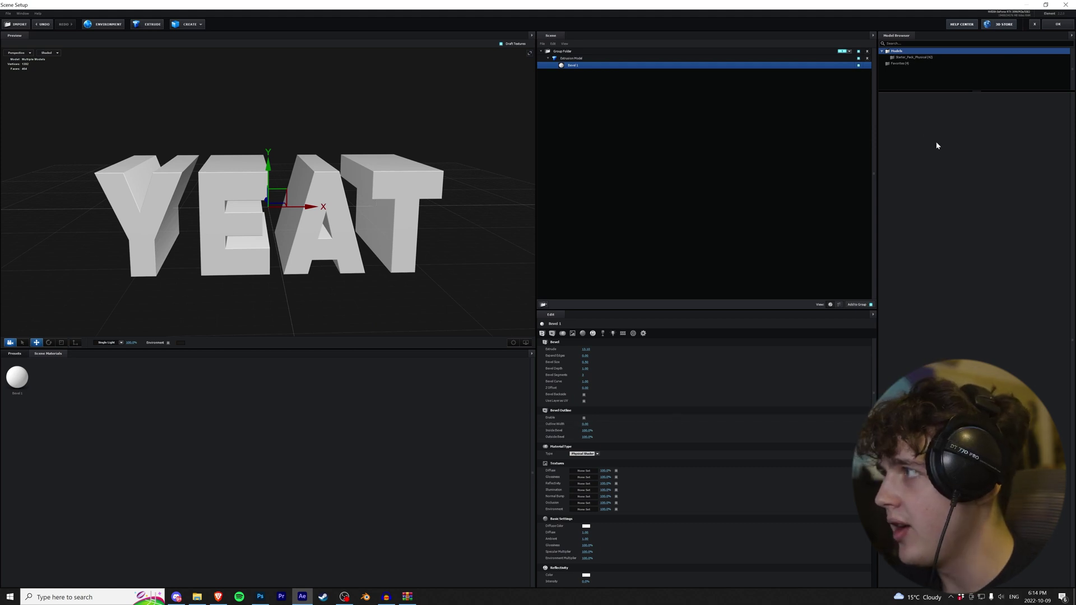
left_click(1056, 25)
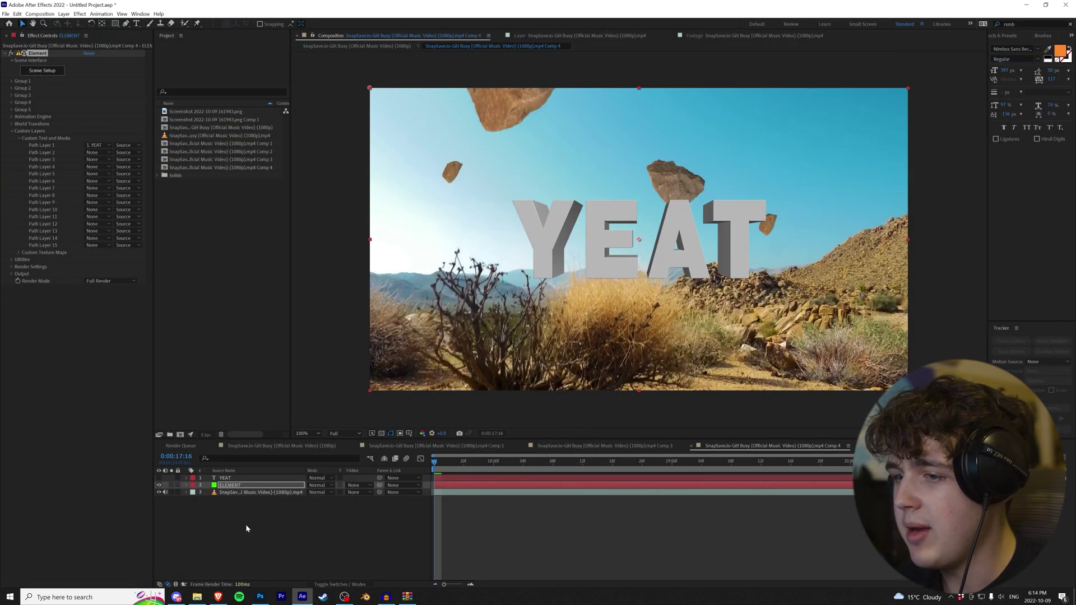
Duplicate the desert footage, pre-compose the copy into Comp 5, and apply Camera Lens Blur
left_click(231, 493)
key("ctrl+d")
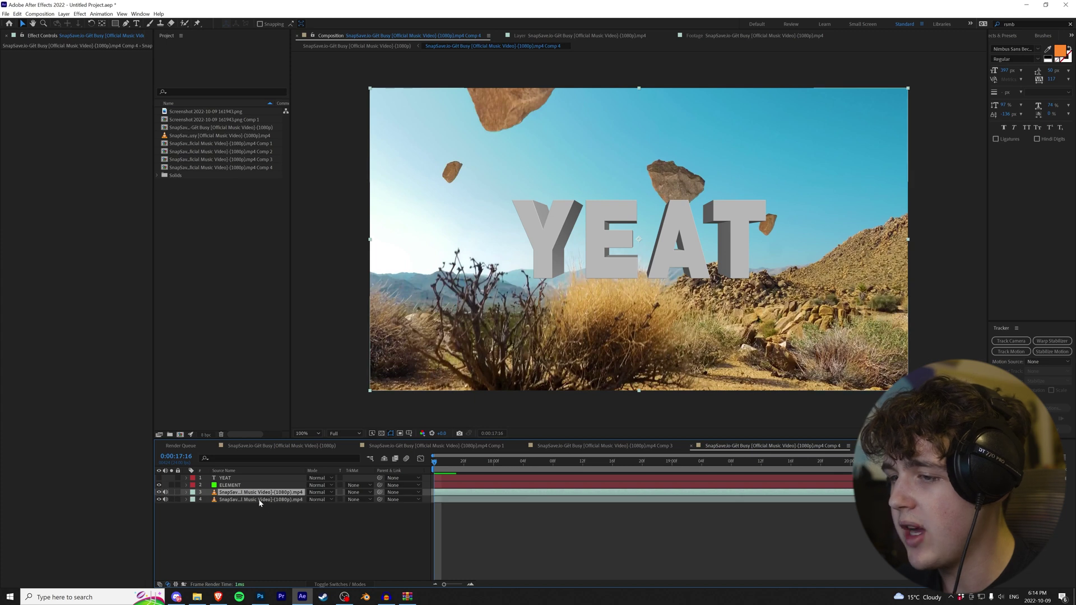
right_click(259, 500)
left_click(292, 462)
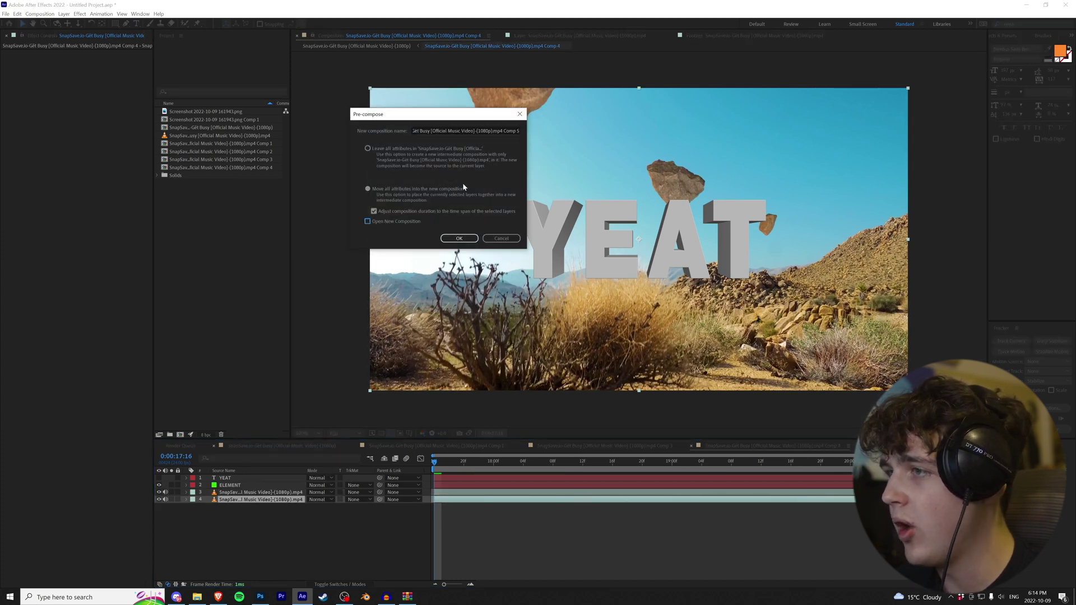
left_click(459, 238)
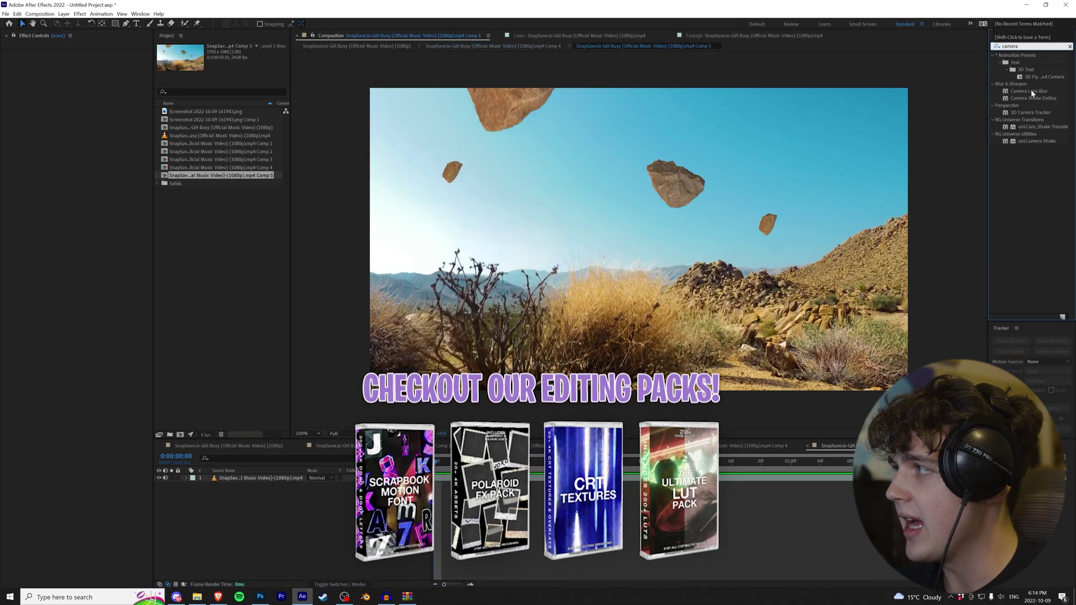
left_click_drag(1030, 92, 639, 241)
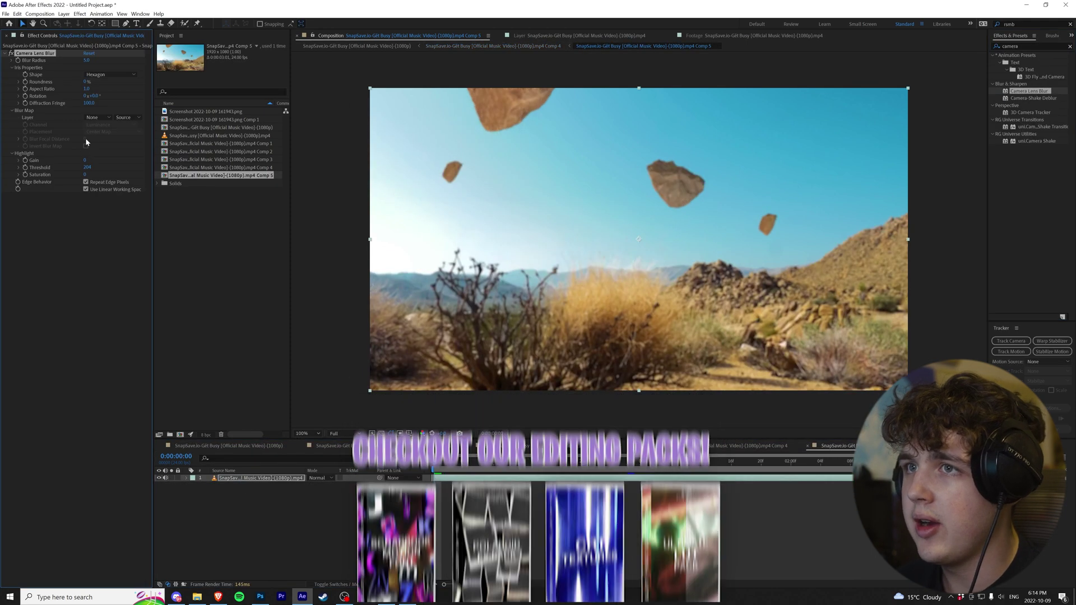
left_click(691, 447)
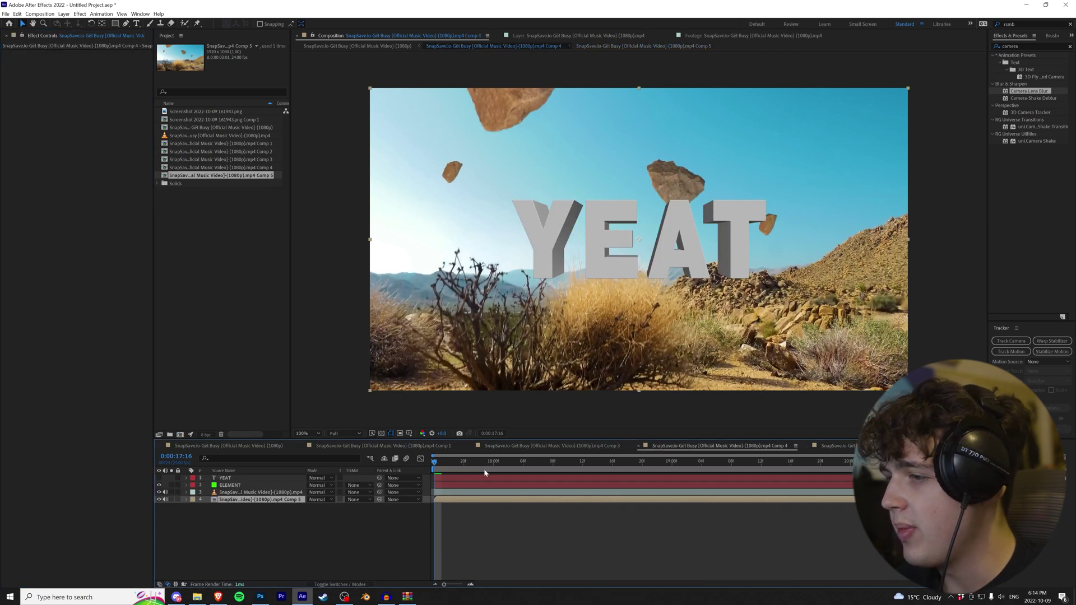
Set Element's Custom Texture Maps Layer 1 to the blurred desert footage comp
left_click(231, 486)
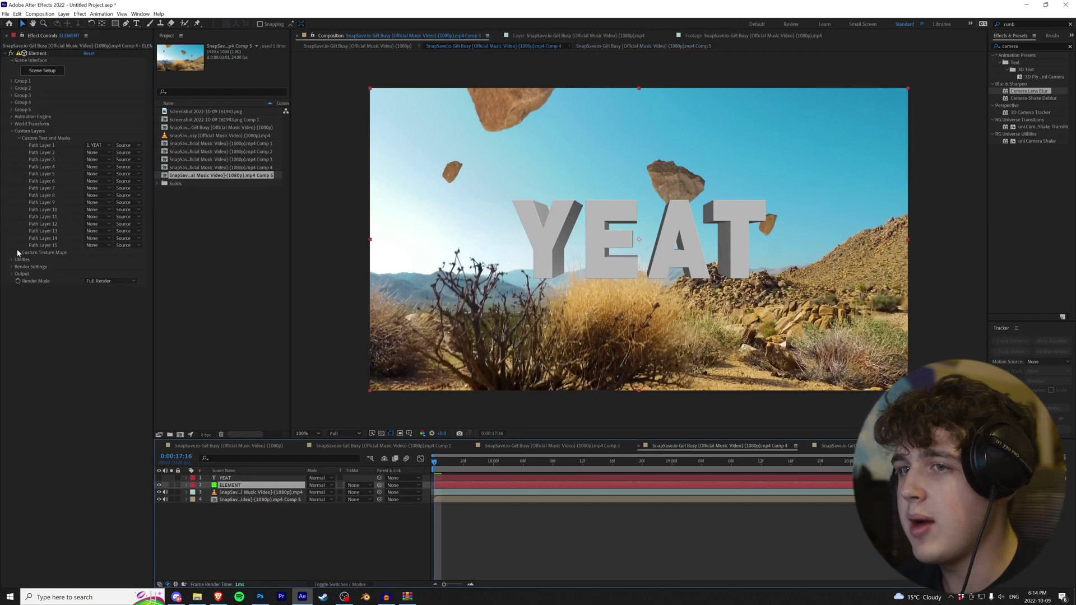
left_click(19, 253)
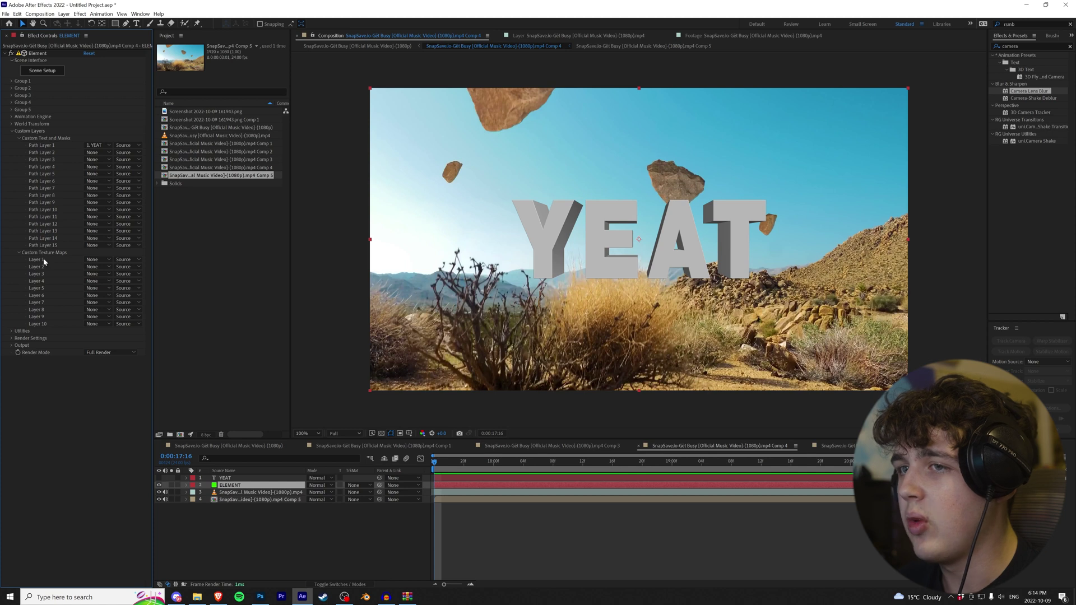
left_click(93, 260)
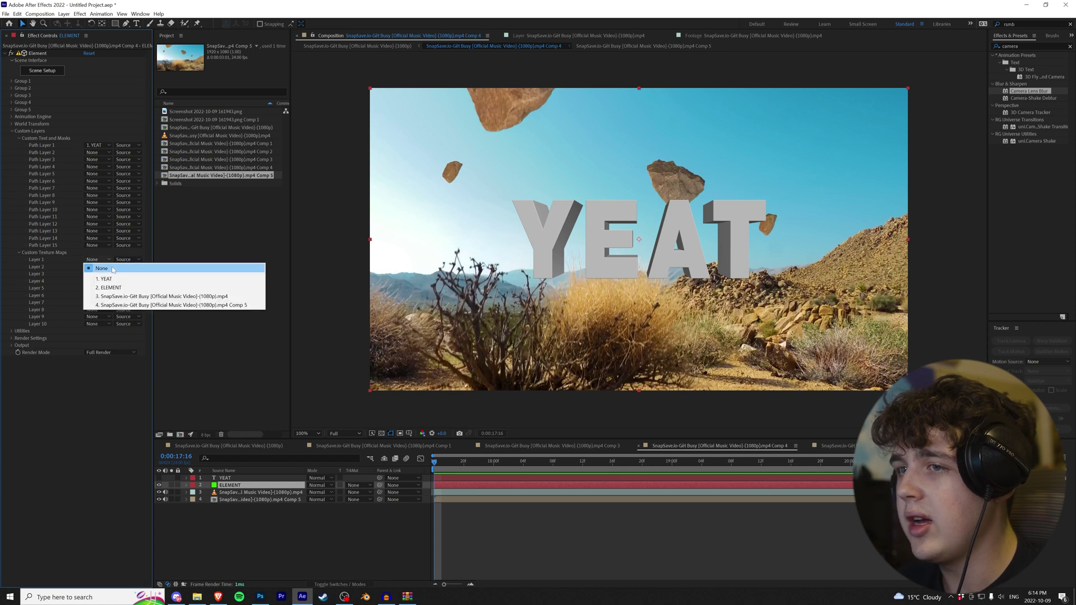
left_click(123, 305)
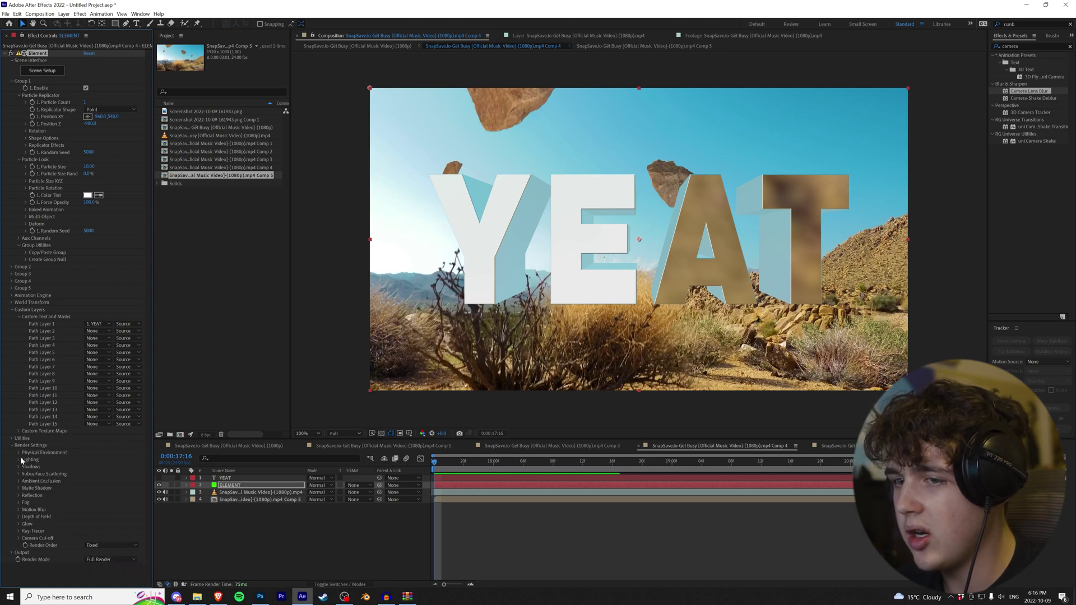
Set Element's Physical Environment Override Layer to the same desert footage comp
left_click(19, 454)
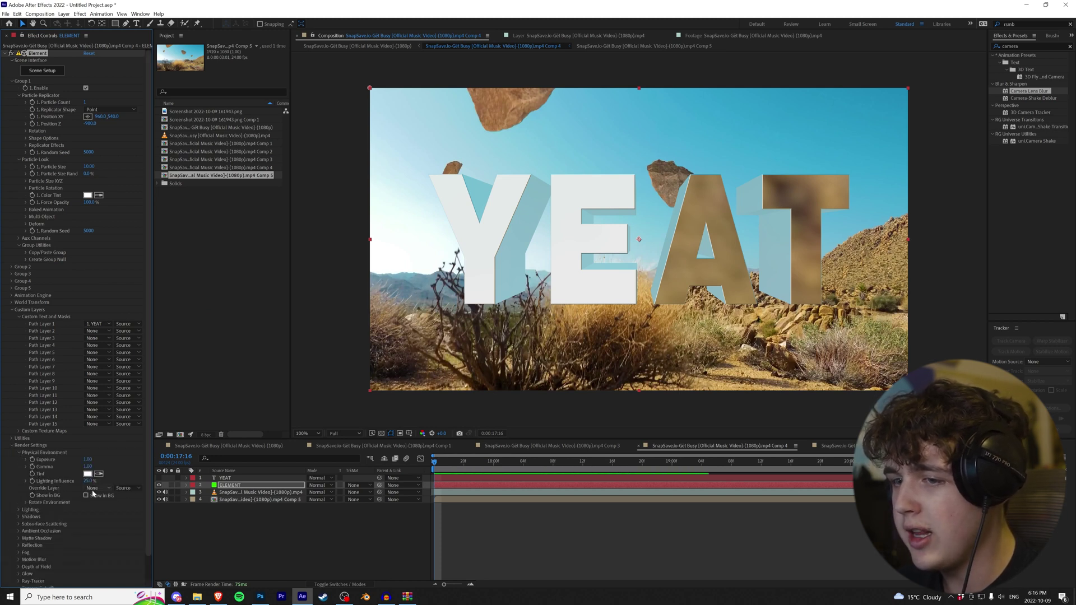
left_click(95, 489)
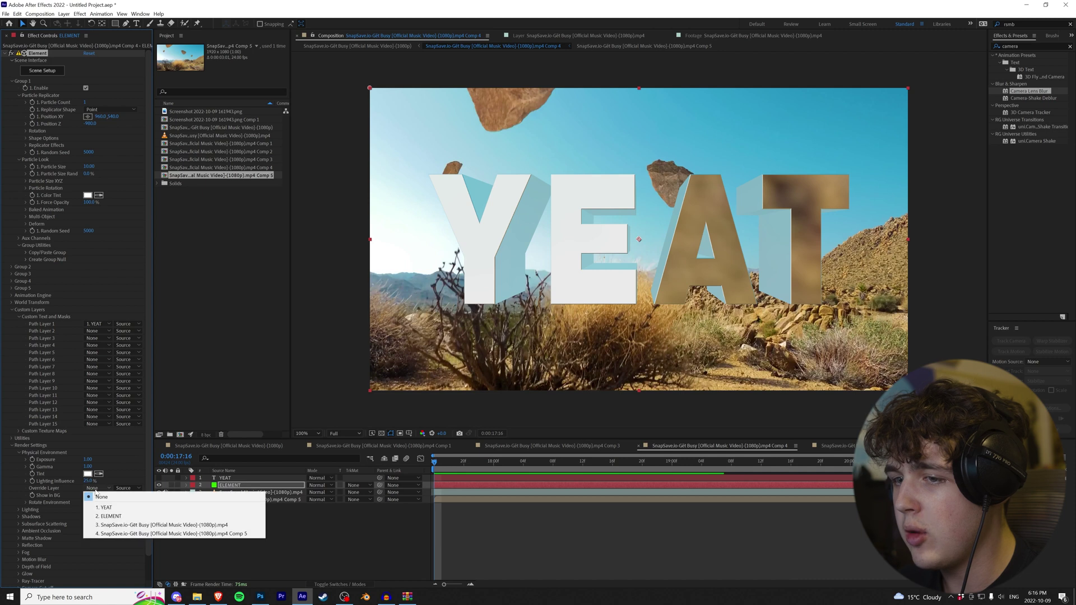
left_click(129, 534)
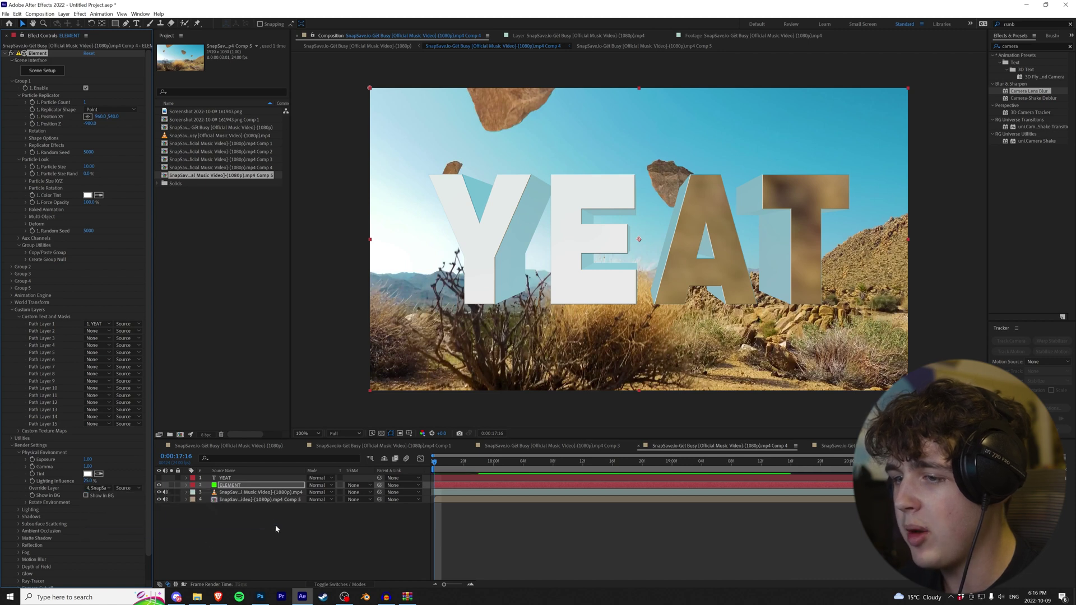
left_click(42, 71)
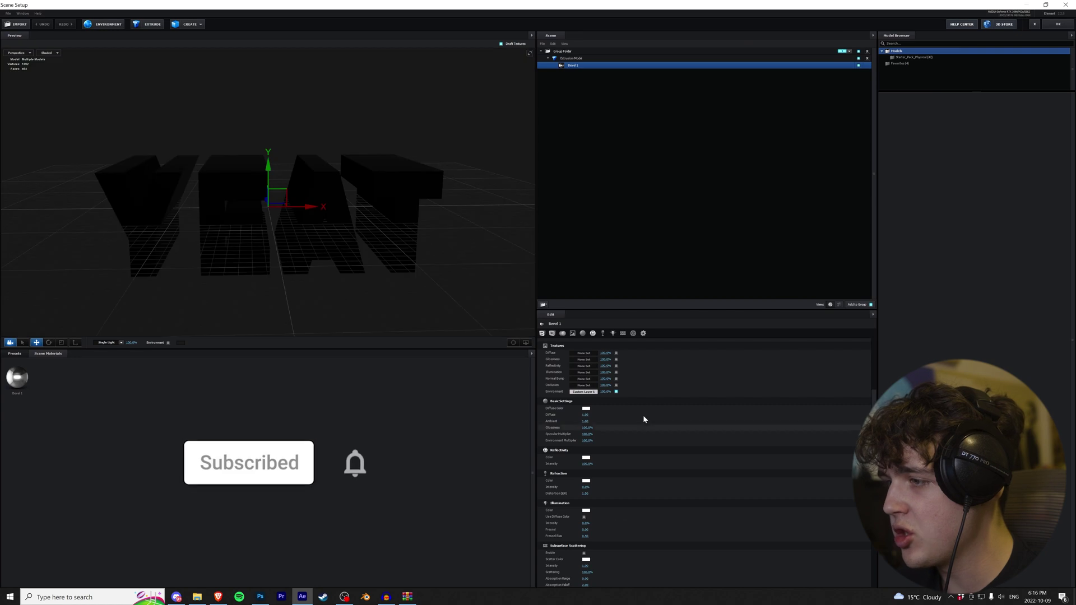
Set the environment texture's UV Repeat to 12 by about 7.19 and apply the scene
left_click(616, 392)
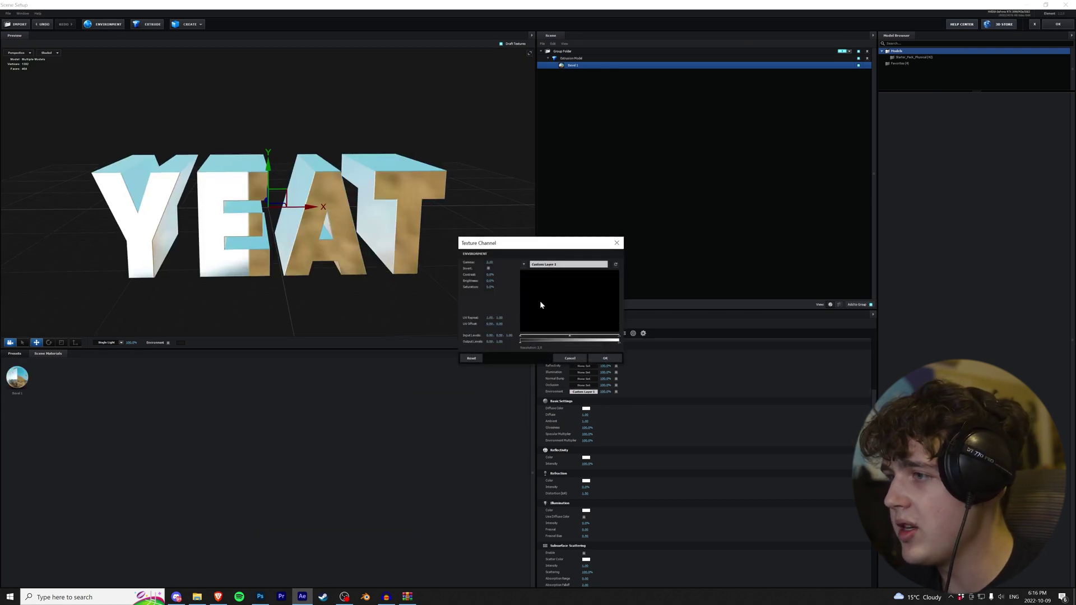
left_click_drag(529, 316, 458, 315)
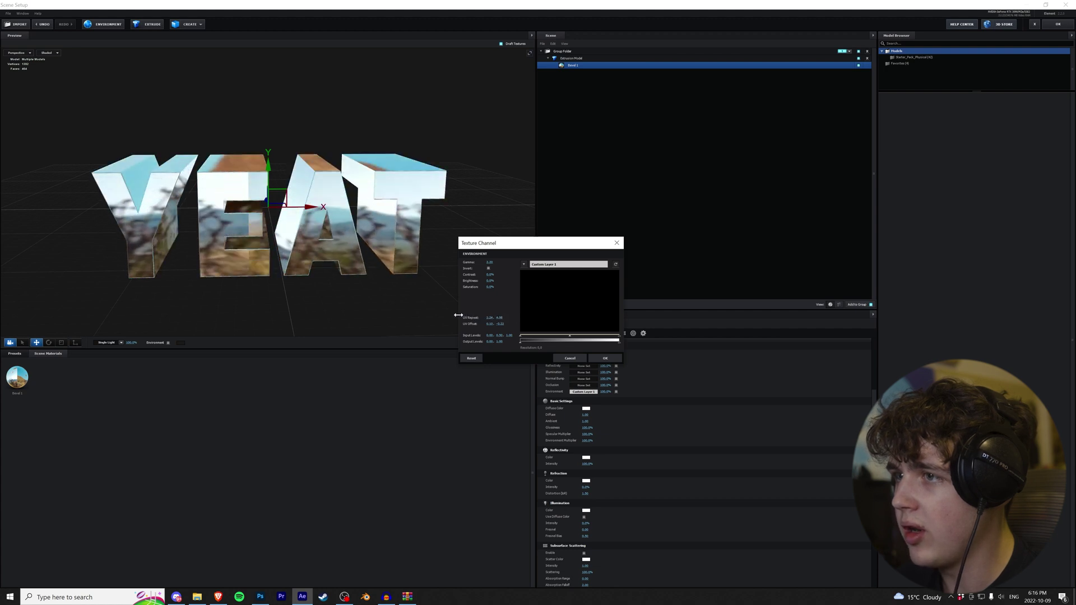
double_click(492, 318)
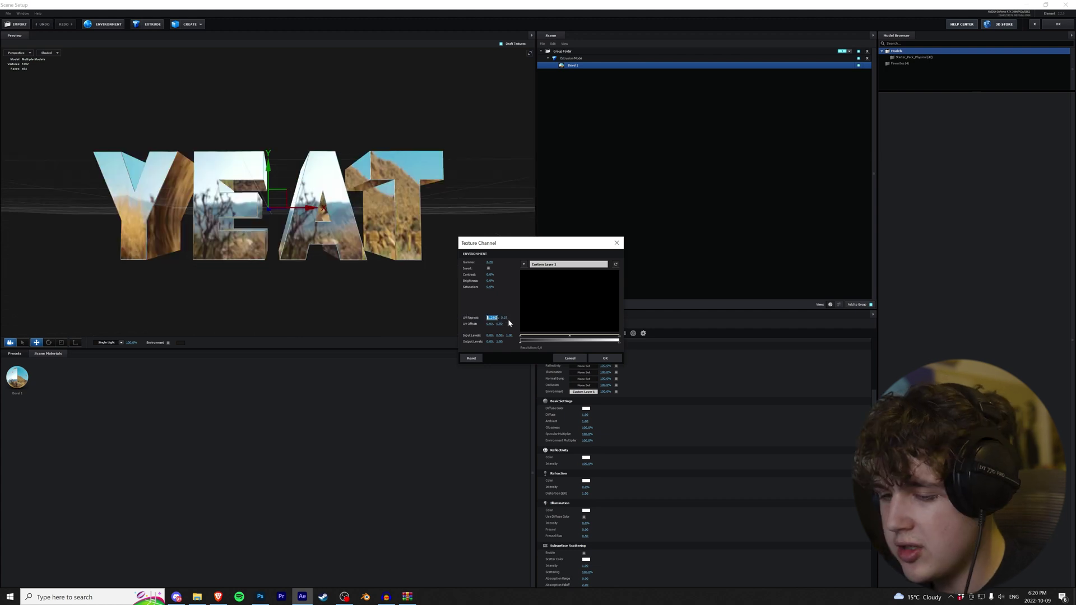
type("12")
key("Return")
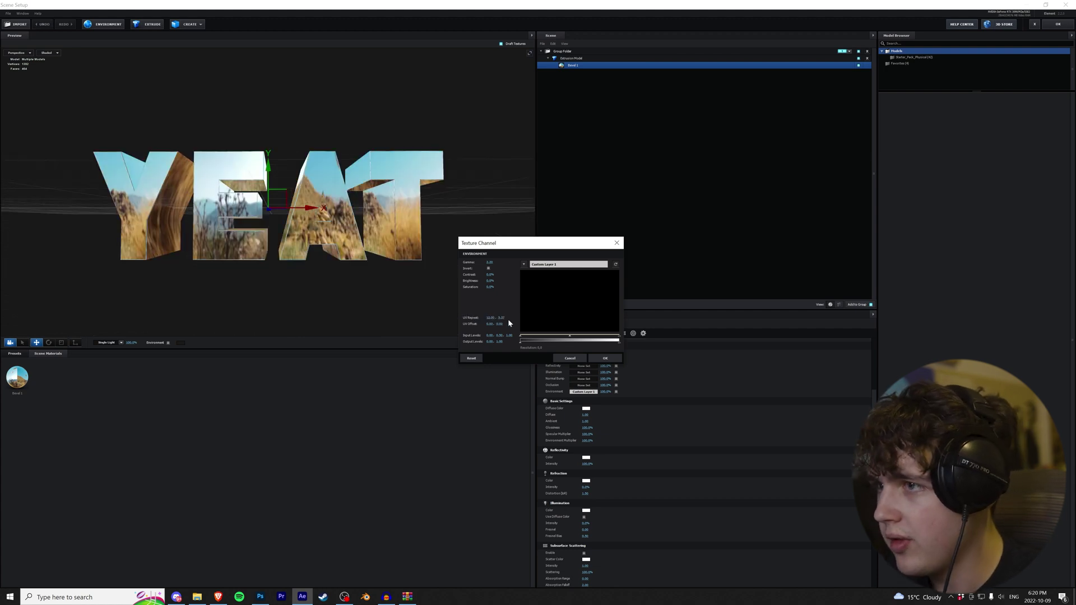
left_click_drag(501, 318, 563, 317)
left_click(605, 358)
left_click(1058, 24)
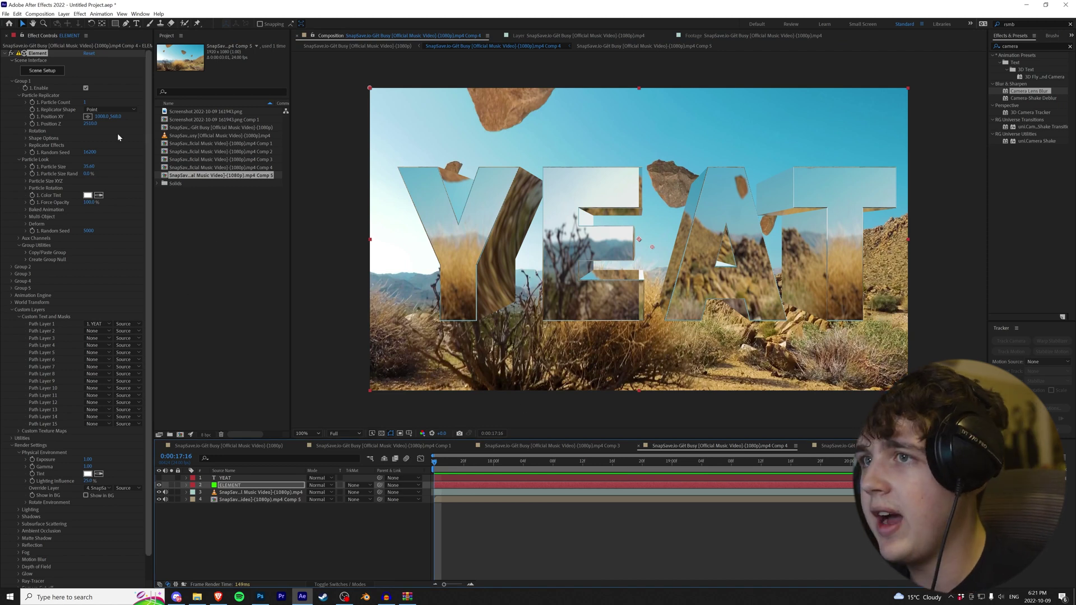
Set Element's Deform Twist Z to -25° and preview the twisting YEAT letters
key("space")
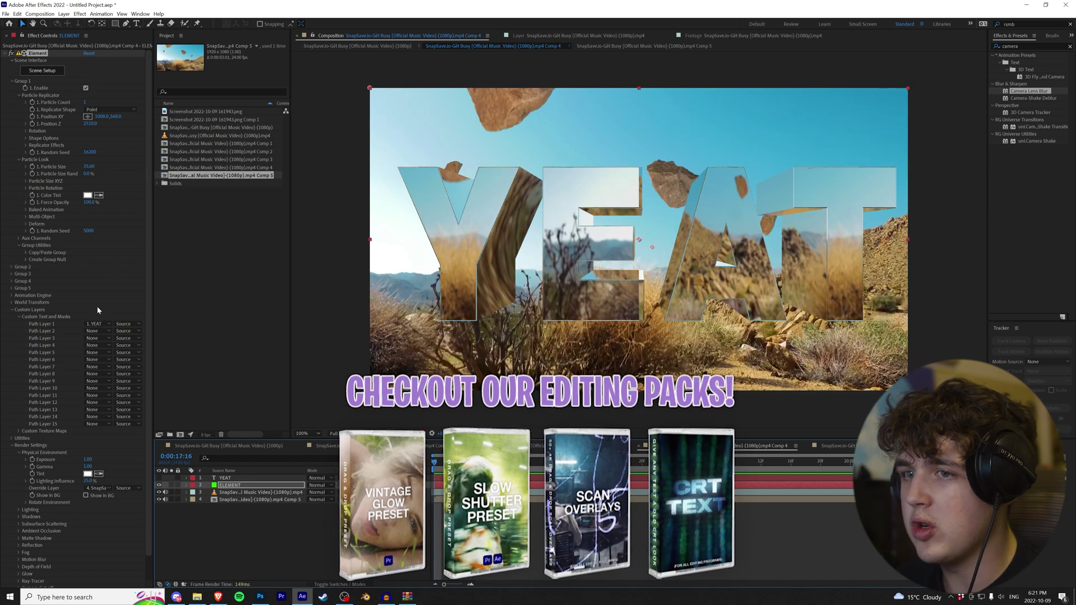
left_click(27, 223)
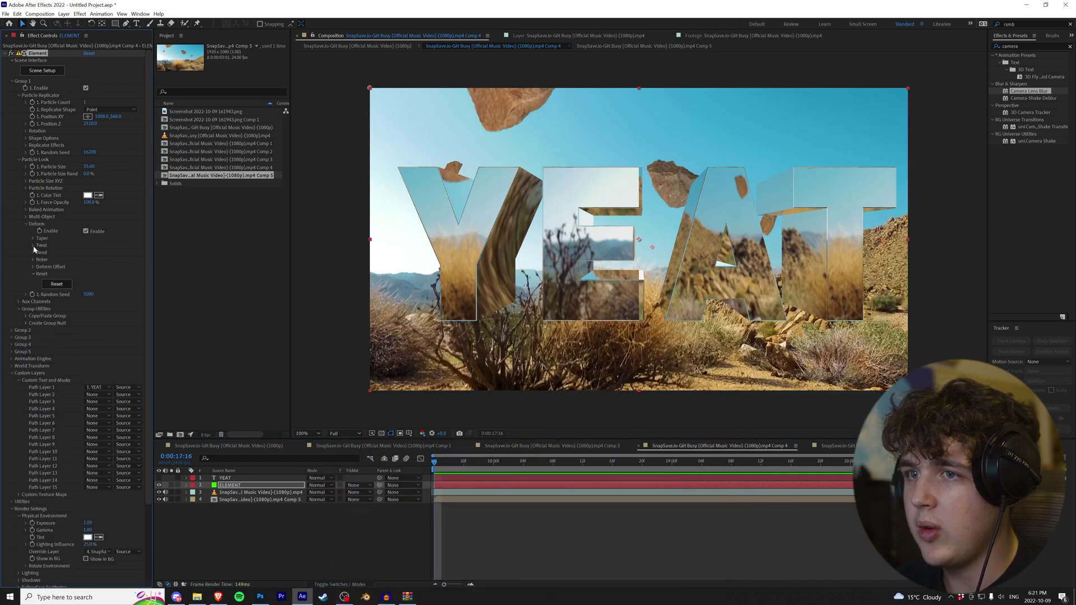
left_click(33, 246)
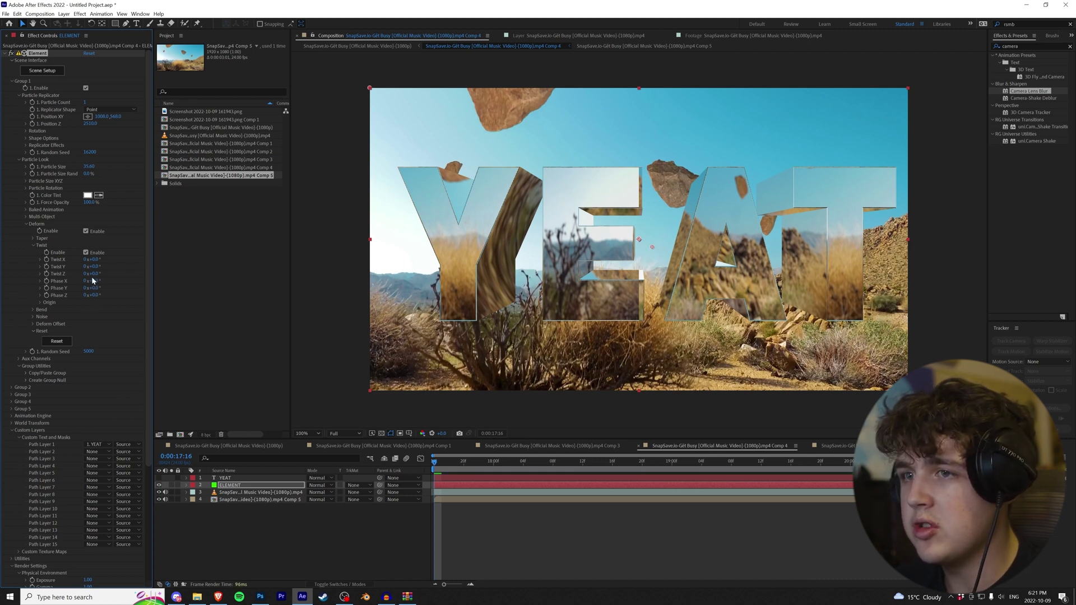
left_click_drag(97, 273, 104, 274)
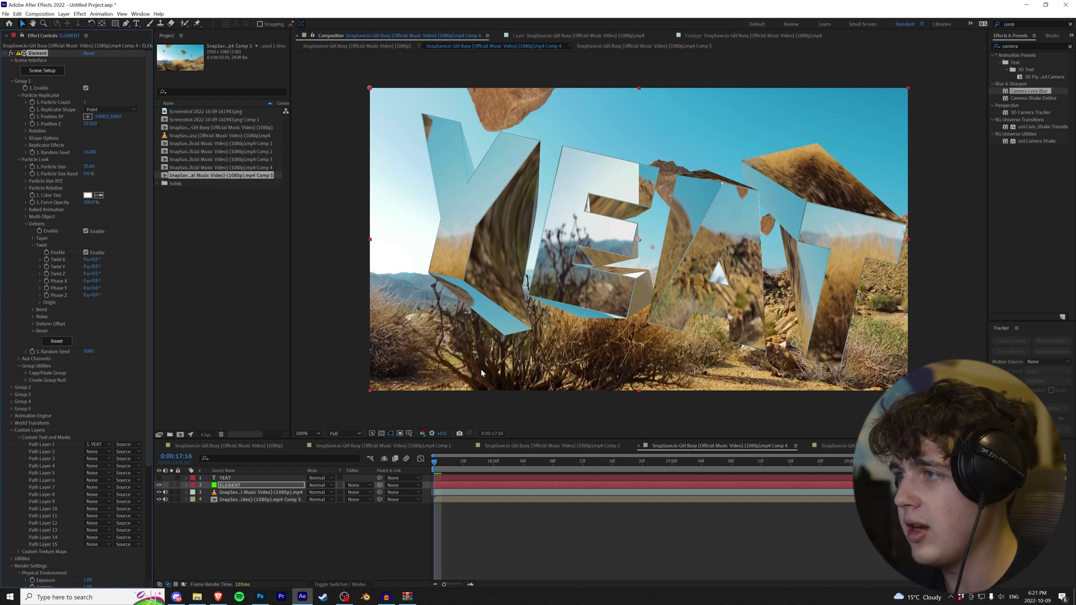
left_click_drag(95, 273, 470, 397)
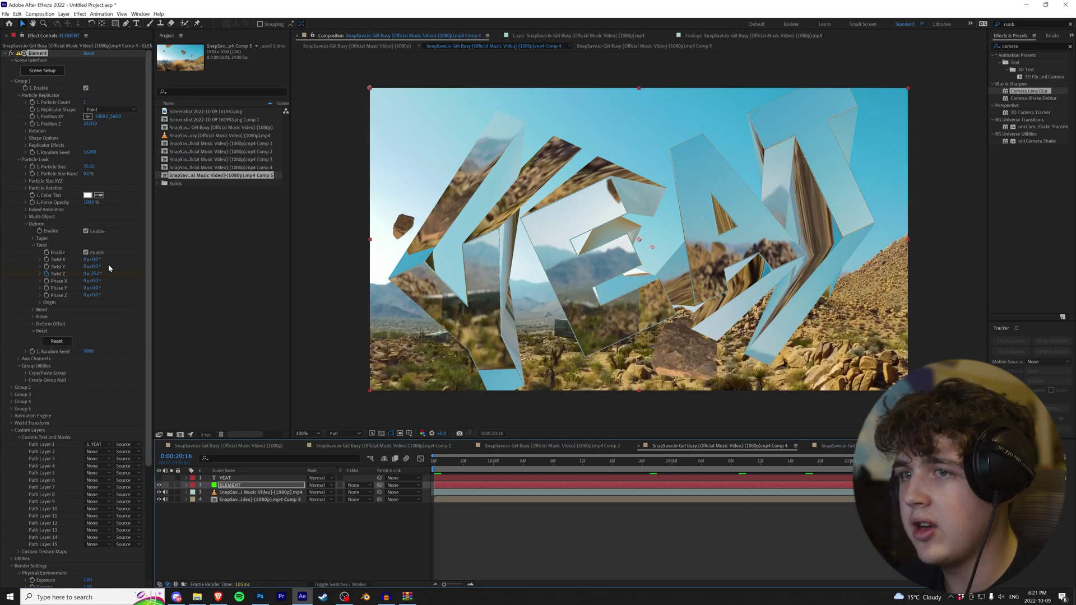
left_click(96, 273)
type("25")
key("Return")
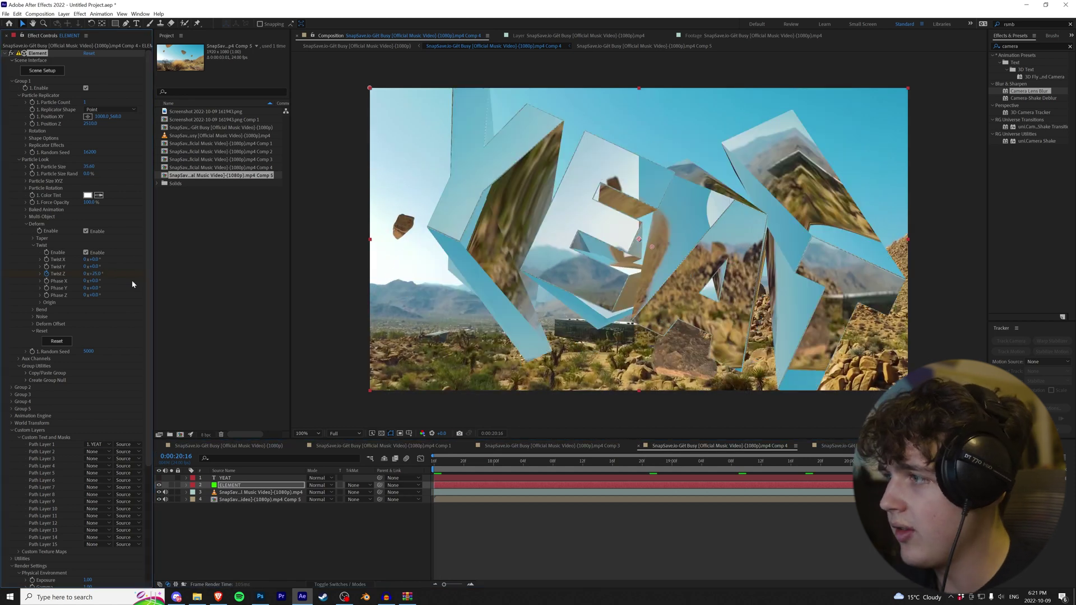
key("ctrl+z")
key("space")
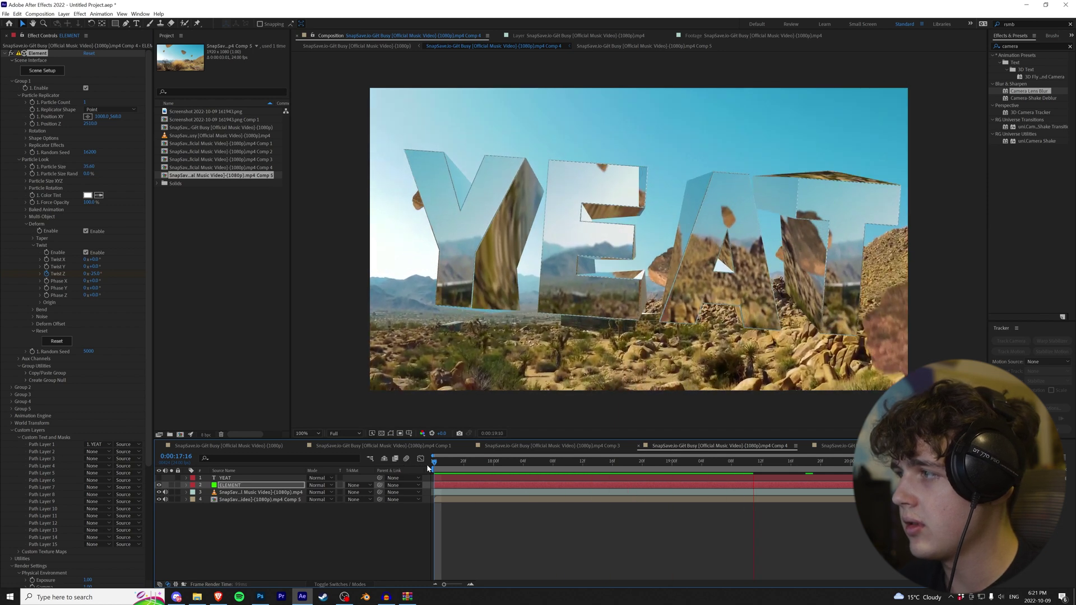
Apply RSMB Pro motion blur to the ELEMENT layer and check a later frame
key("space")
left_click(1030, 46)
type("rsmb")
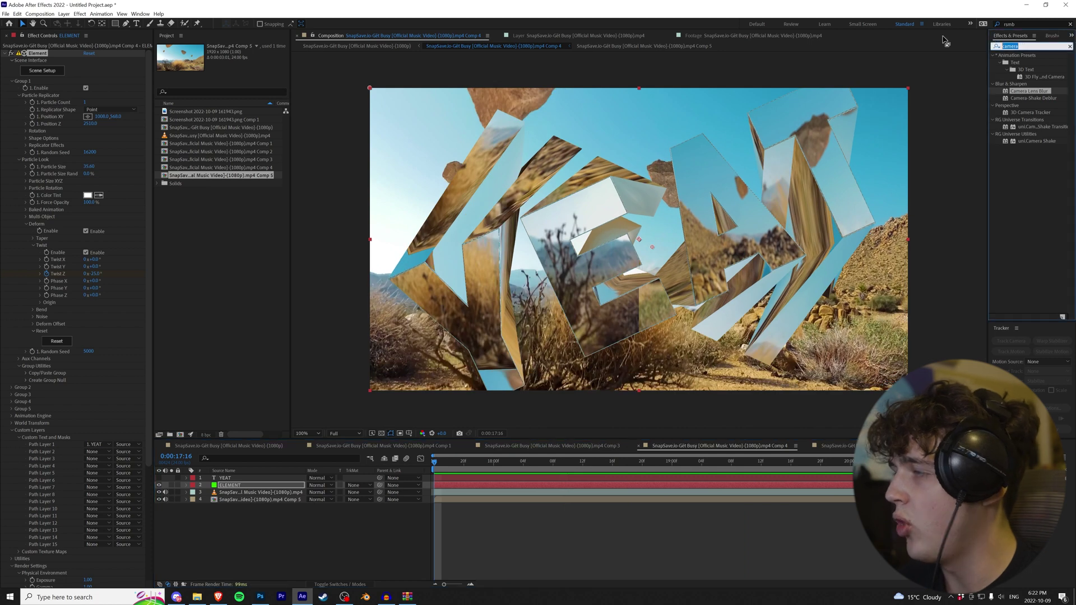
double_click(1020, 69)
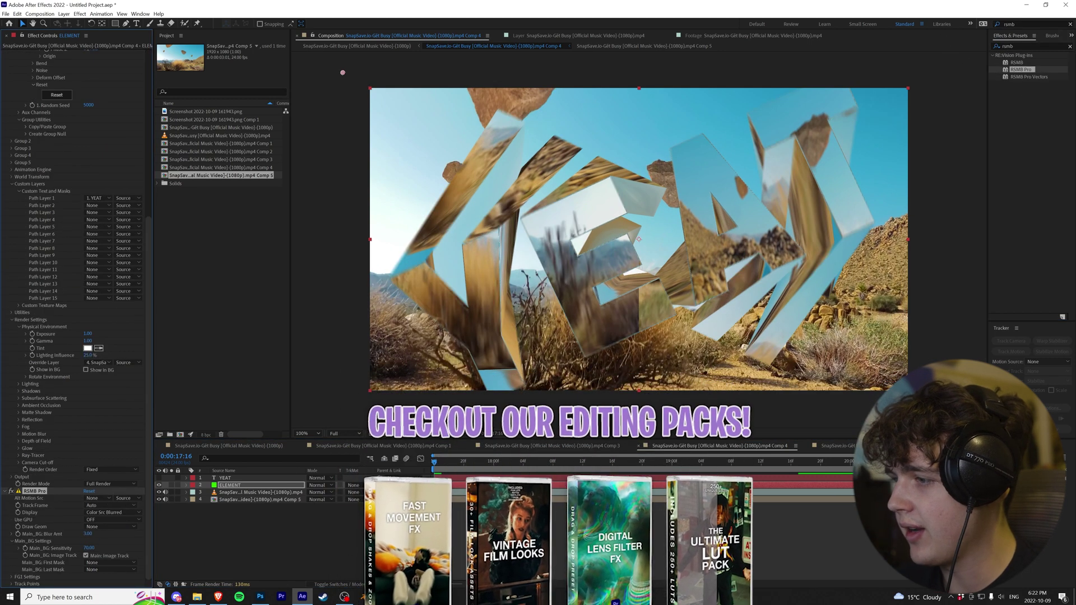
left_click(724, 461)
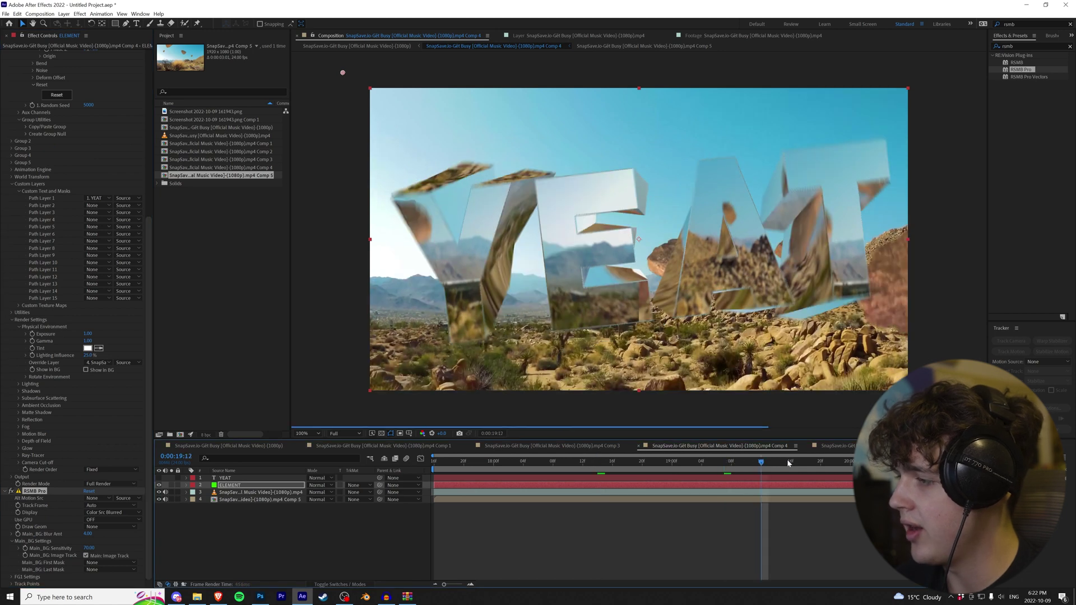
Add Universe Glow to the ELEMENT layer
left_click(1070, 46)
type("glow")
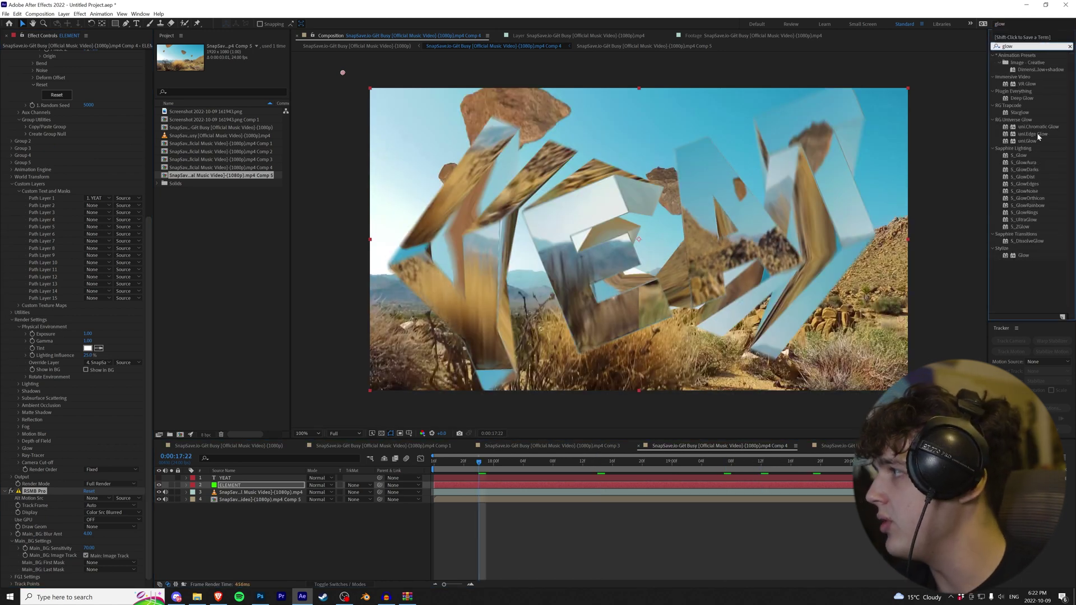
left_click_drag(1028, 141, 215, 483)
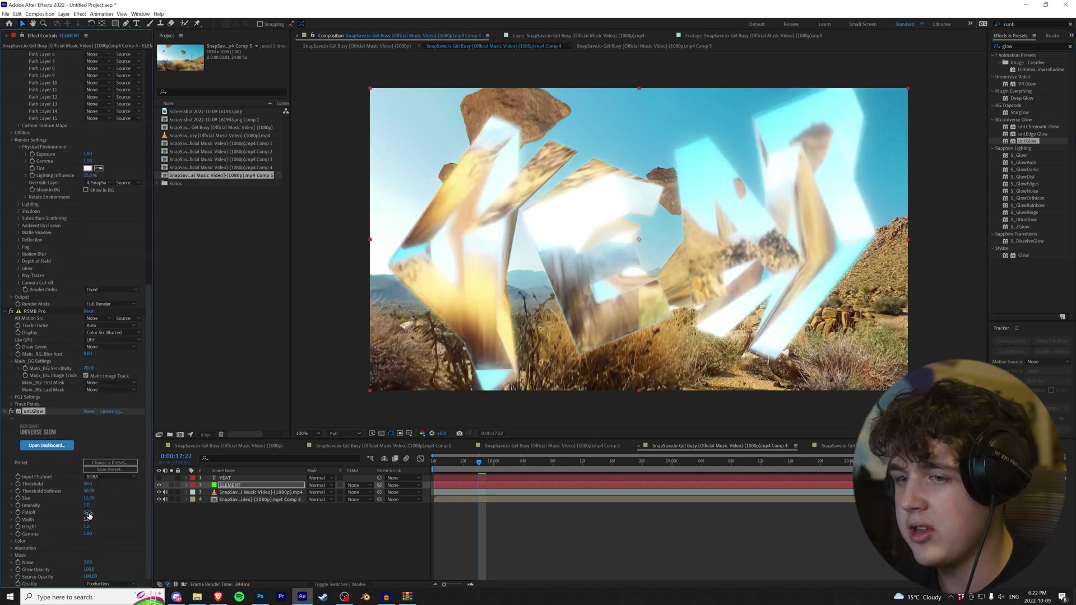